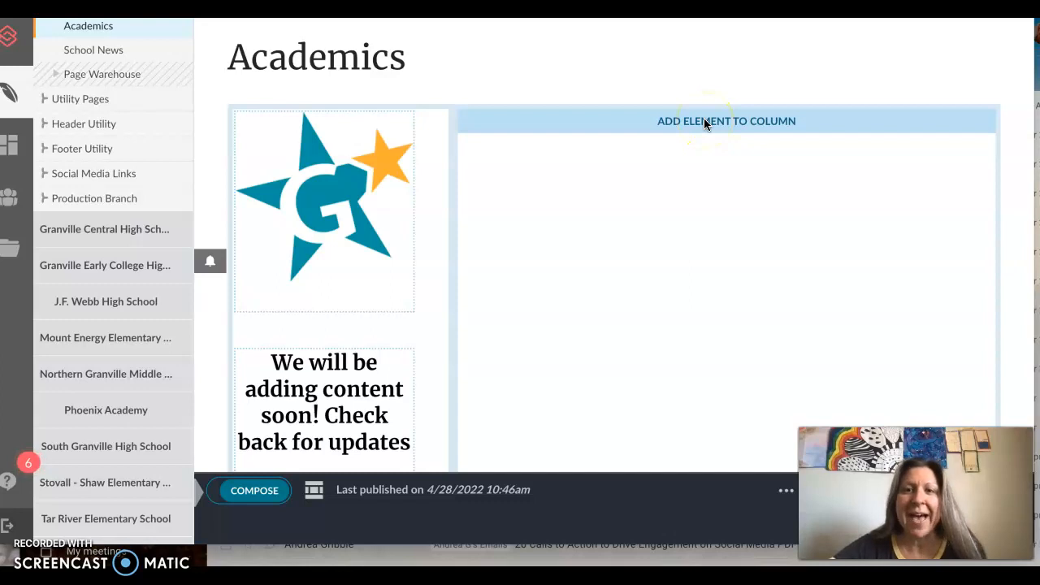
Step: Add a Resource element to the empty column of the Academics page and open its gallery settings
left_click(556, 143)
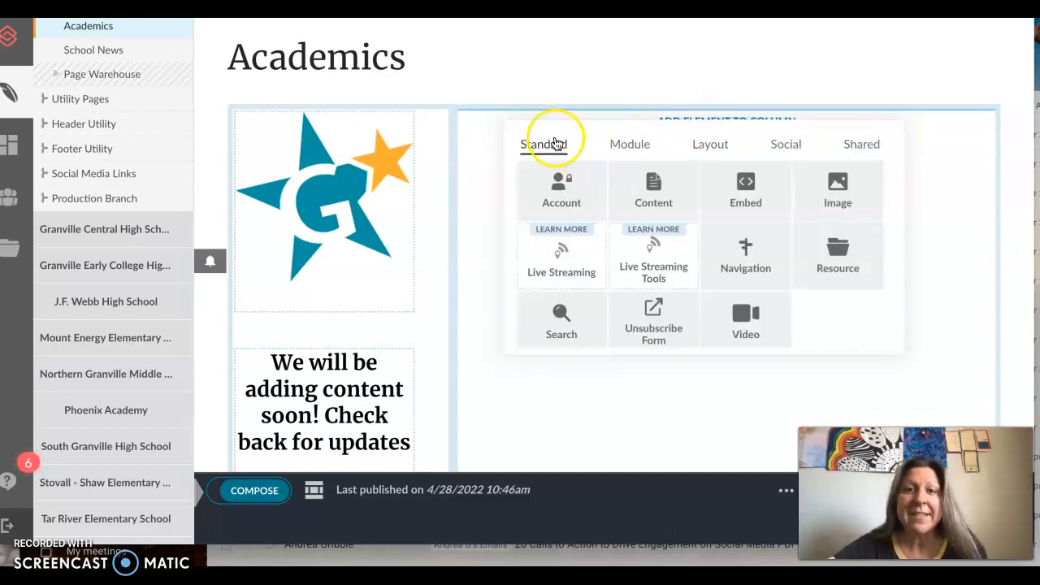
left_click(837, 257)
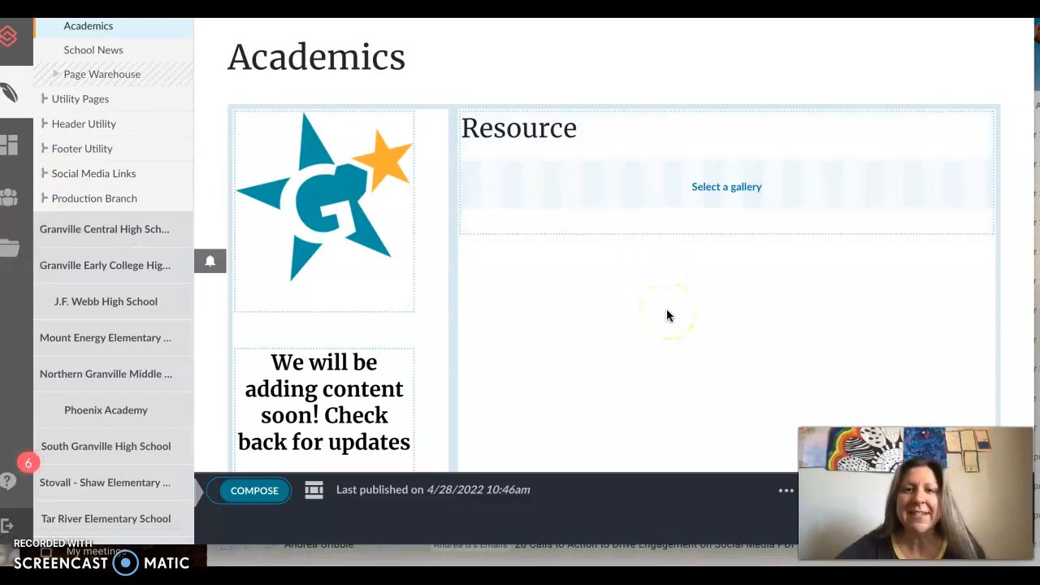
left_click(723, 185)
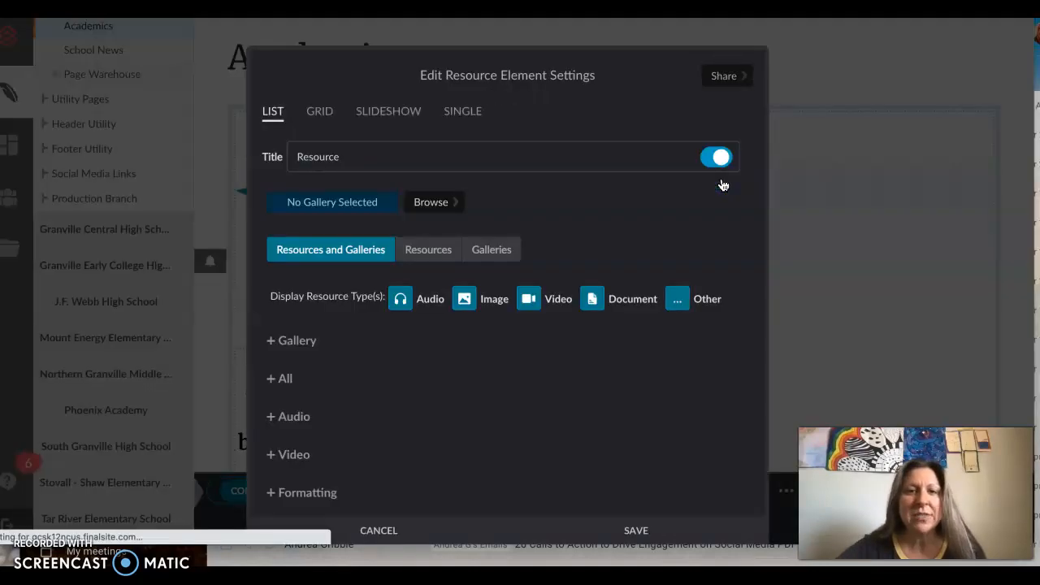
left_click(394, 212)
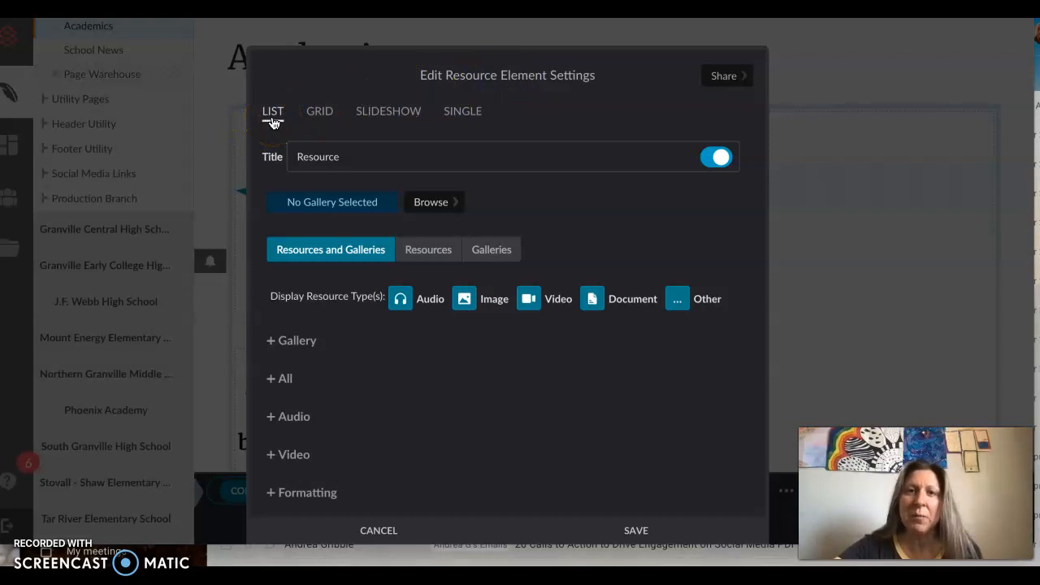
Step: Compare the Grid, Slideshow and Single display settings of the resource element, ending on List
left_click(324, 112)
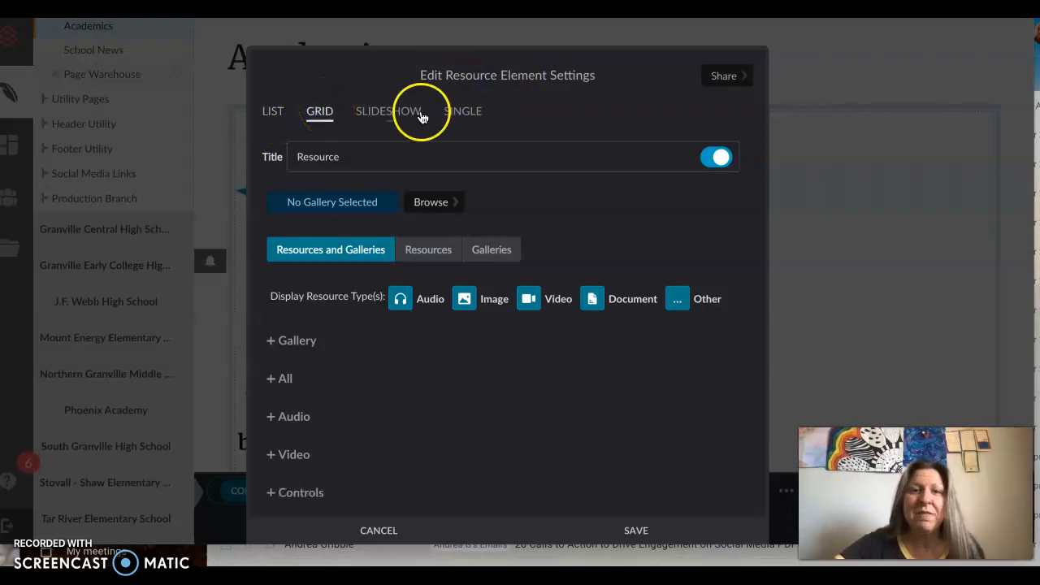
left_click(393, 115)
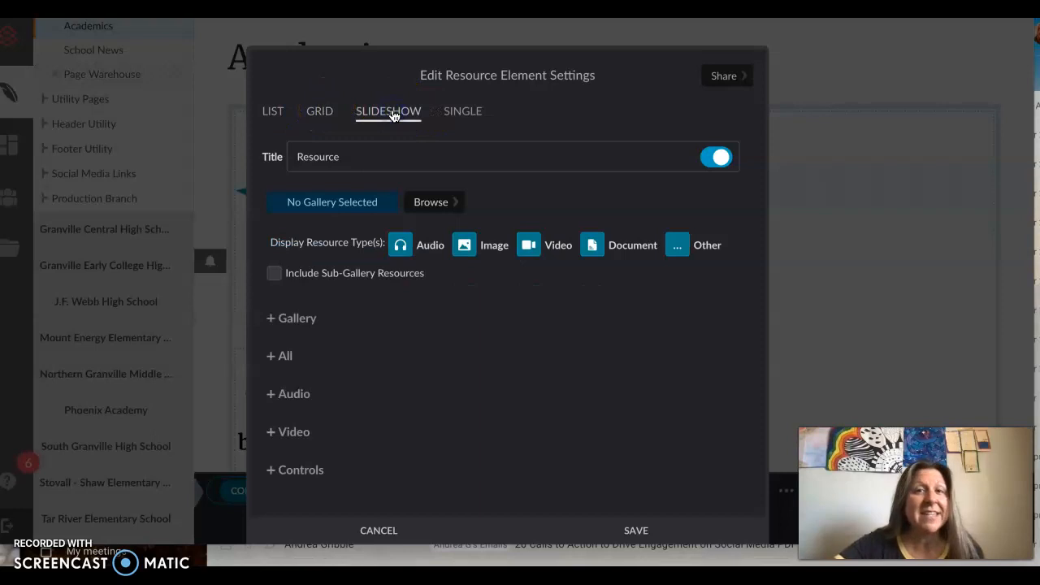
left_click(459, 115)
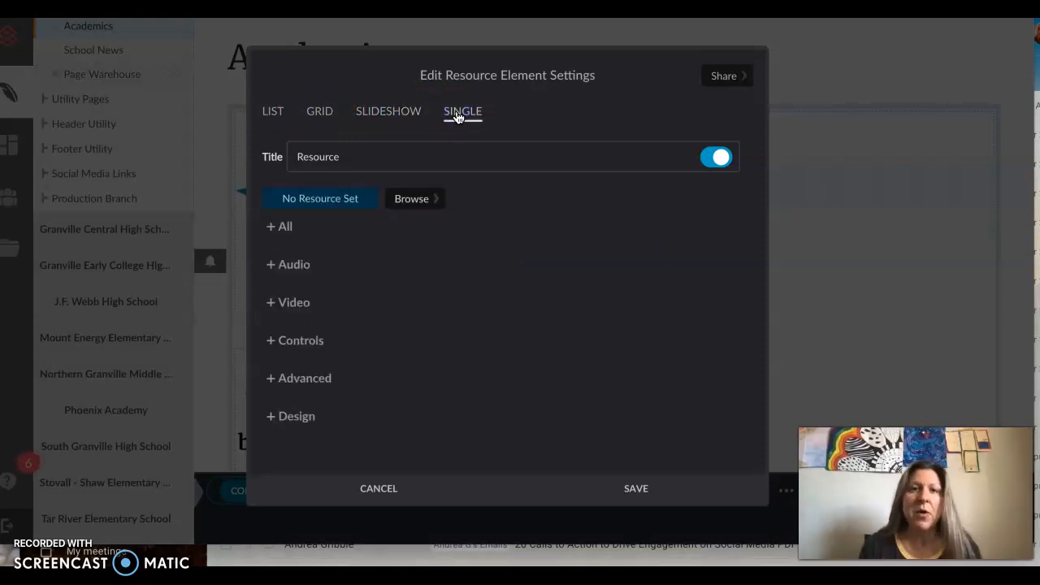
left_click(276, 114)
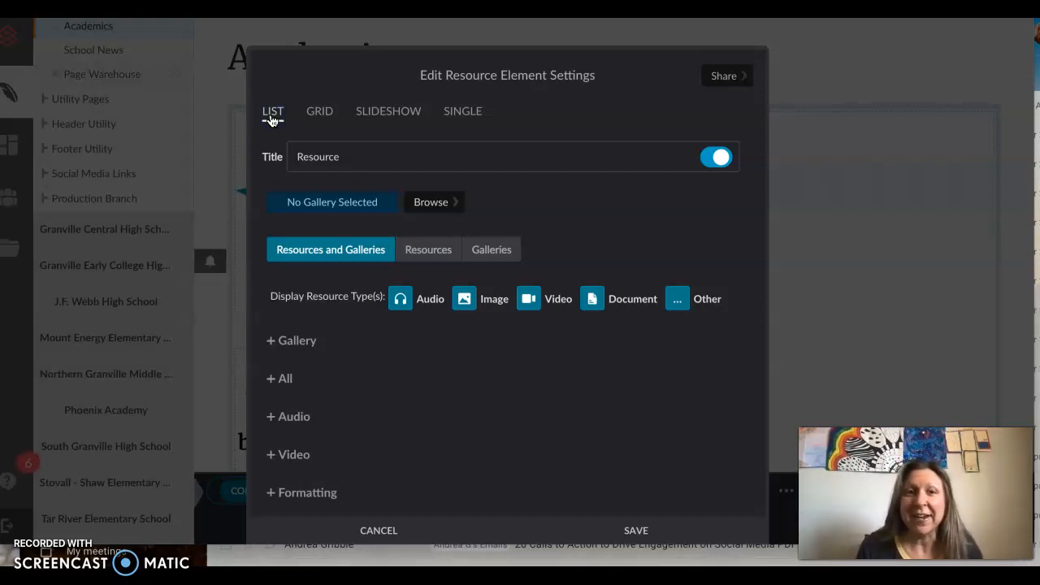
Step: Assign the private gallery Photos 2021-2022 under Granville Academy to the resource element
left_click(442, 203)
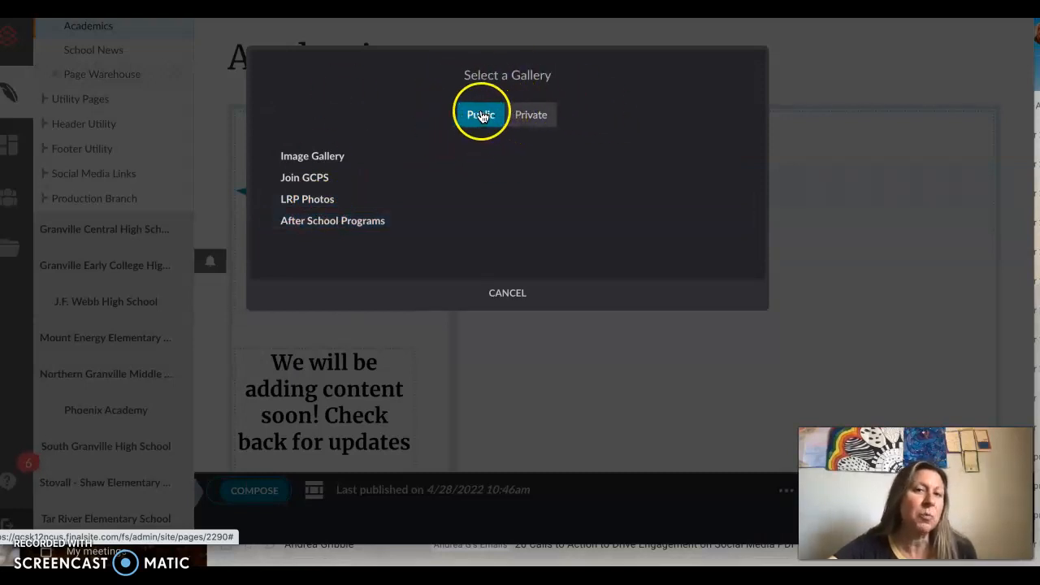
left_click(531, 118)
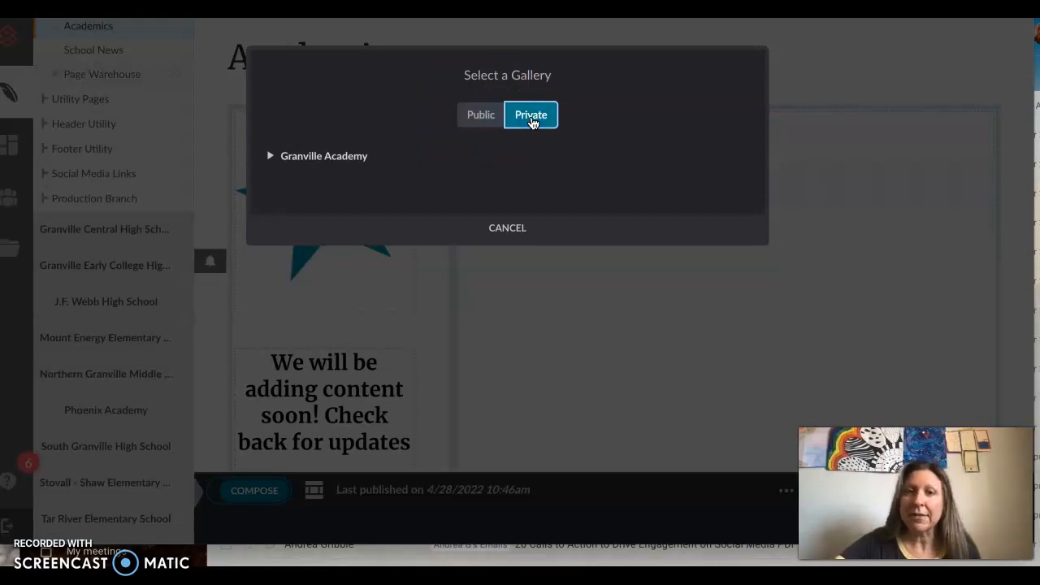
left_click(271, 160)
left_click(271, 159)
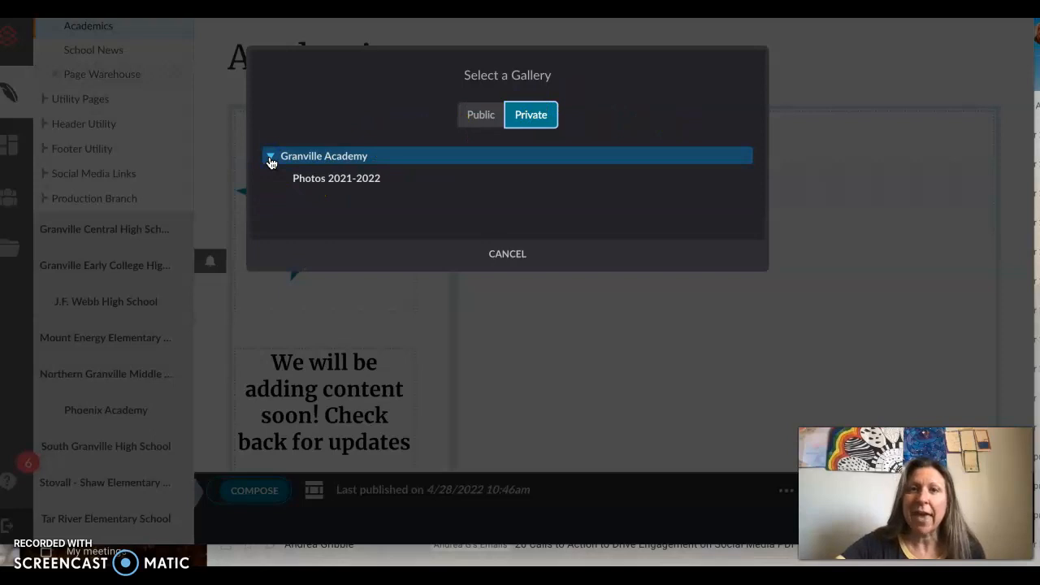
left_click(333, 180)
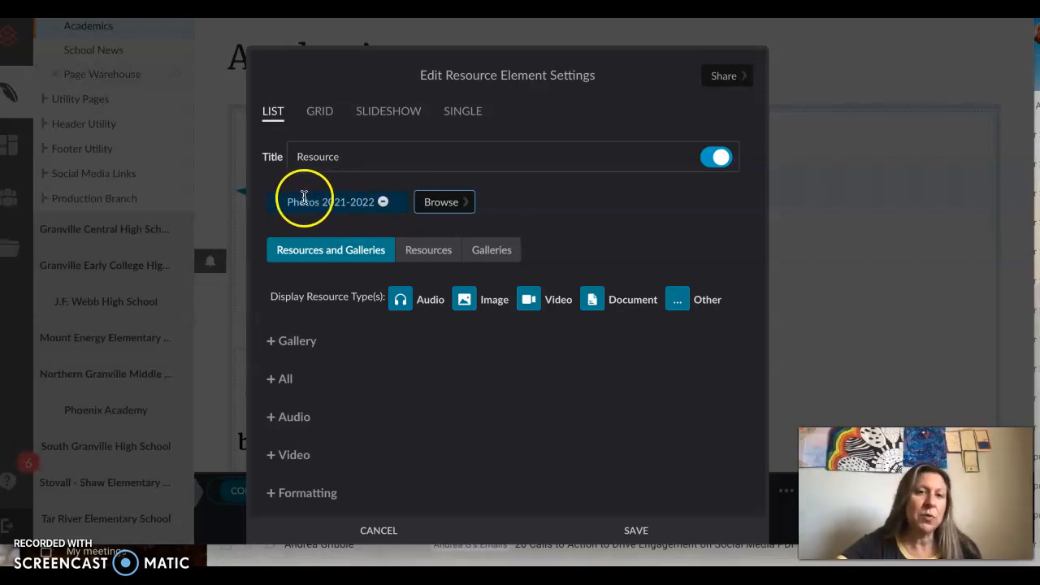
Step: Check how the gallery selection carries over to the Grid and Single layouts, and return to List
left_click(316, 115)
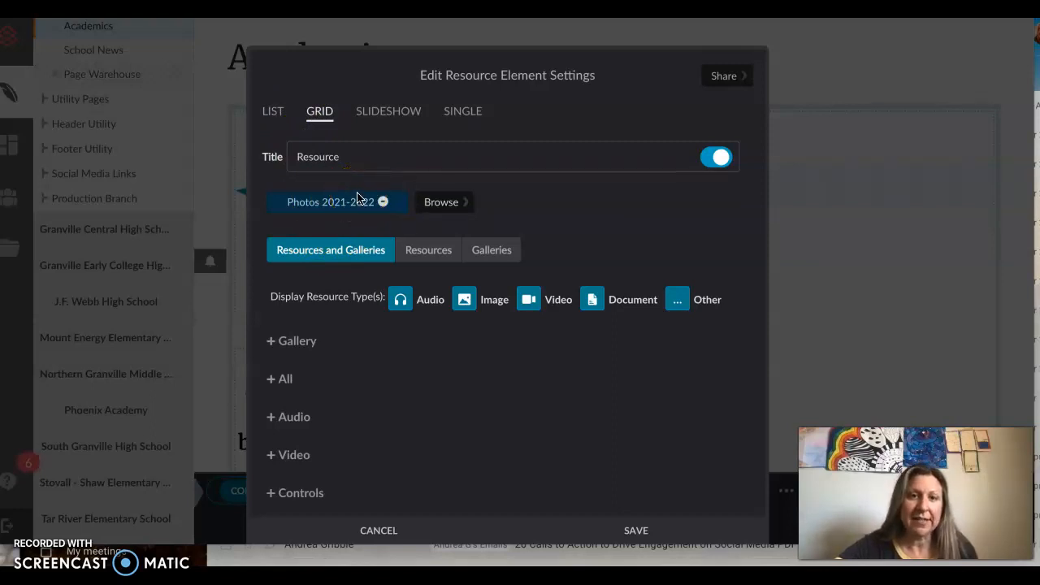
left_click(460, 114)
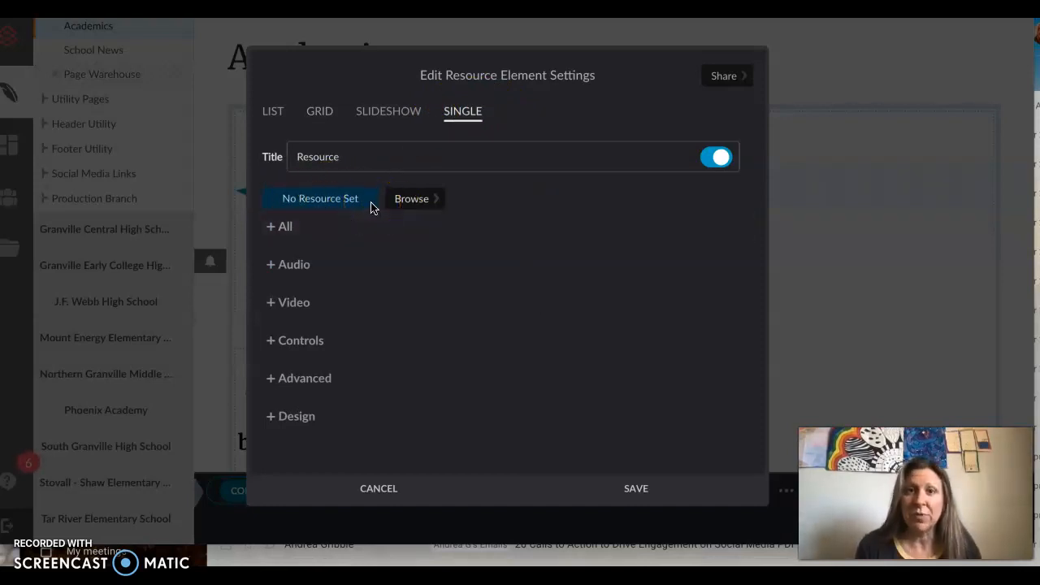
left_click(272, 110)
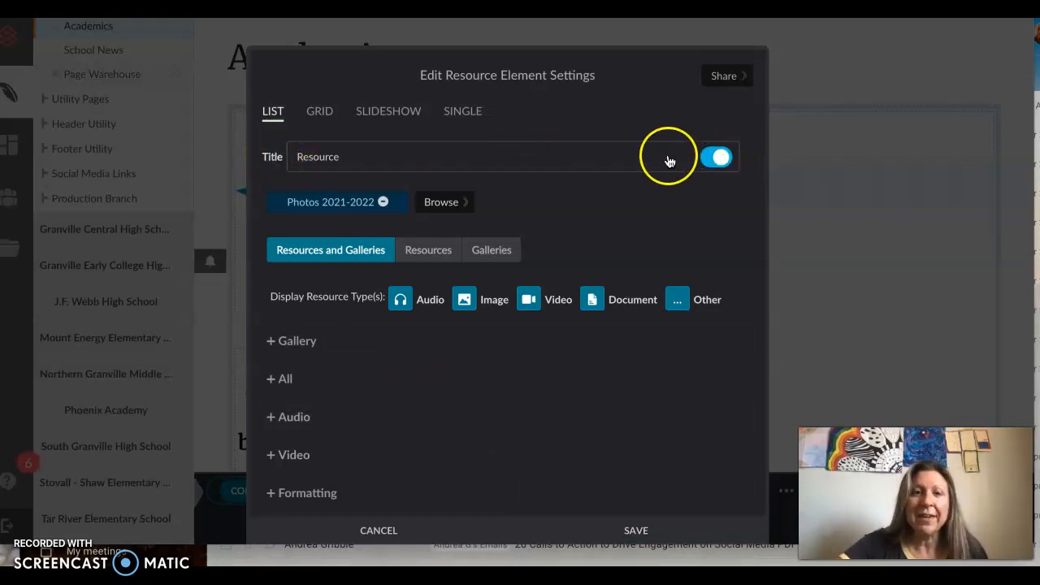
Step: Title the resource element Weather Photos, turn off display of its title, and save the settings
double_click(395, 161)
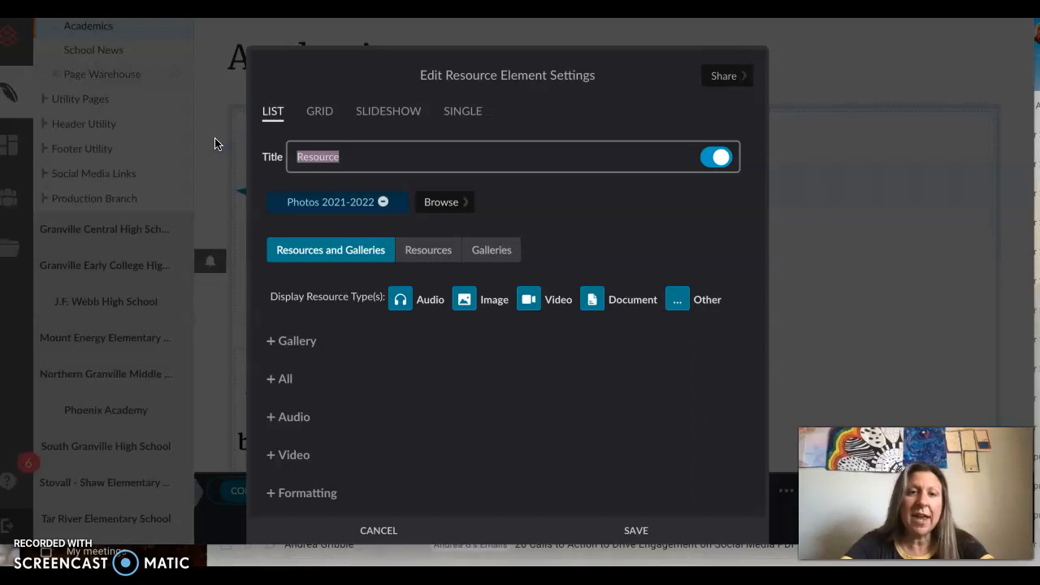
type("Wea")
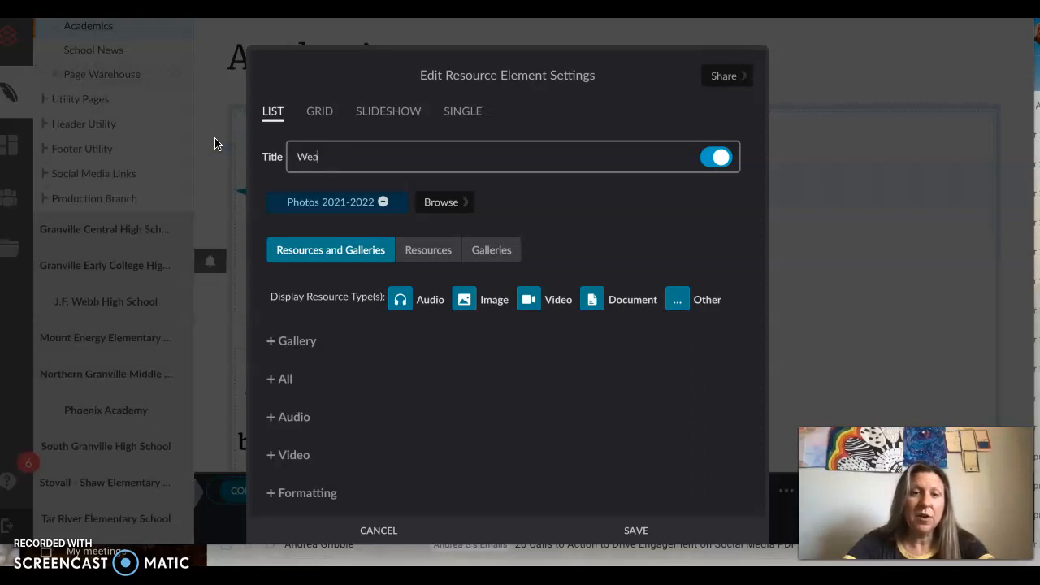
type("ther Photos")
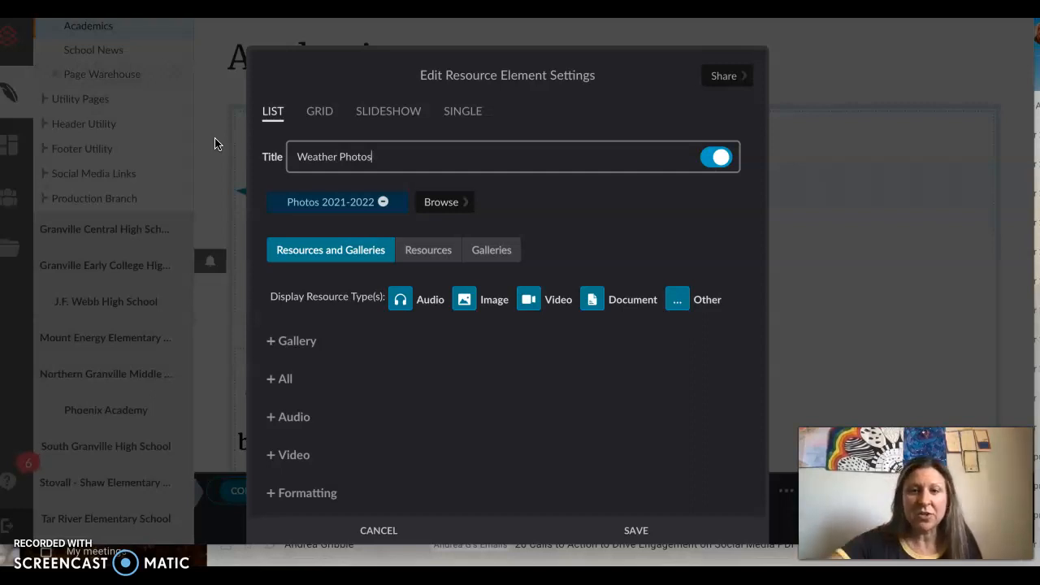
left_click(659, 151)
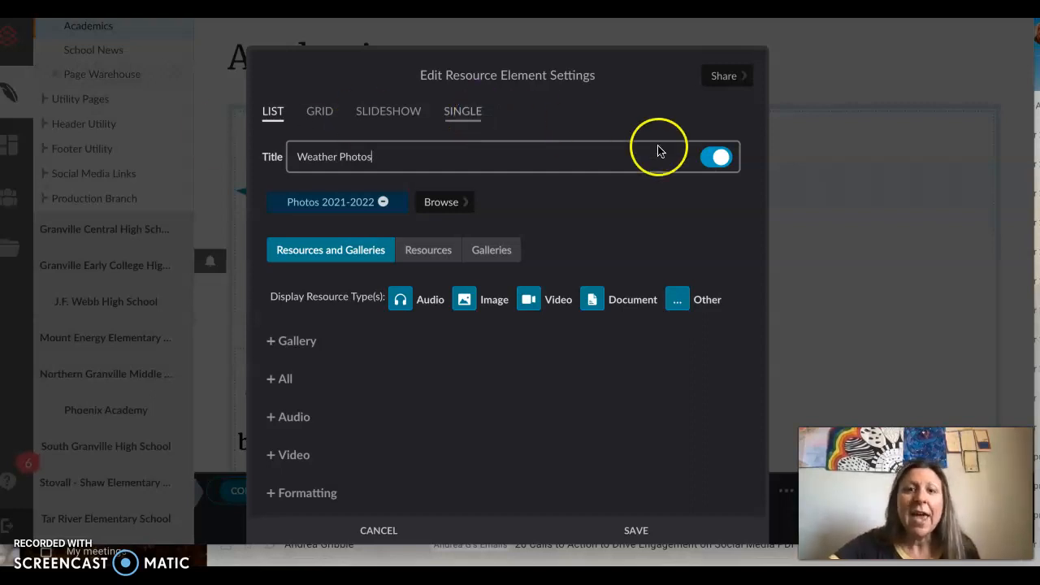
left_click(718, 158)
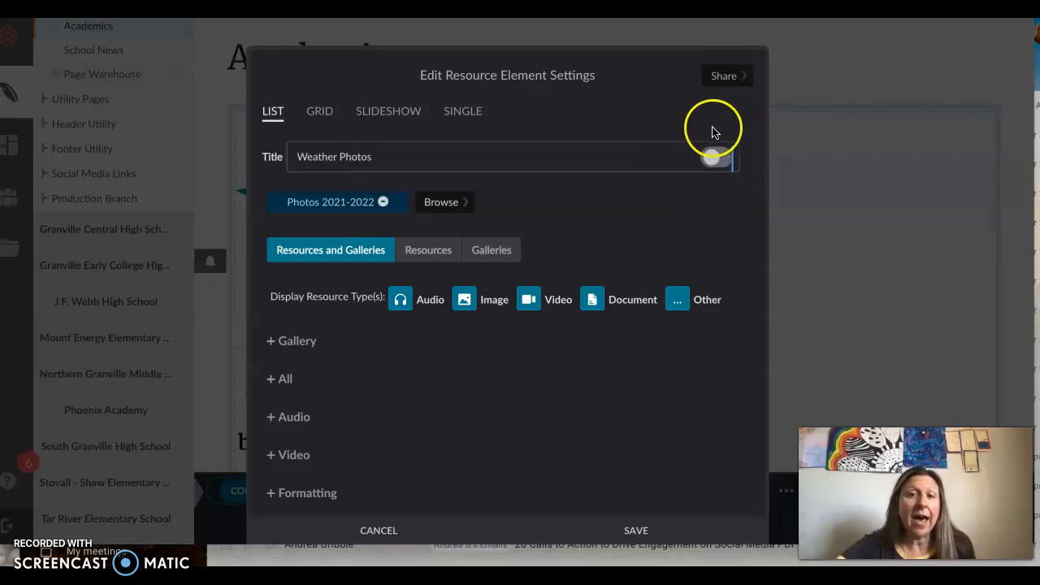
left_click(630, 529)
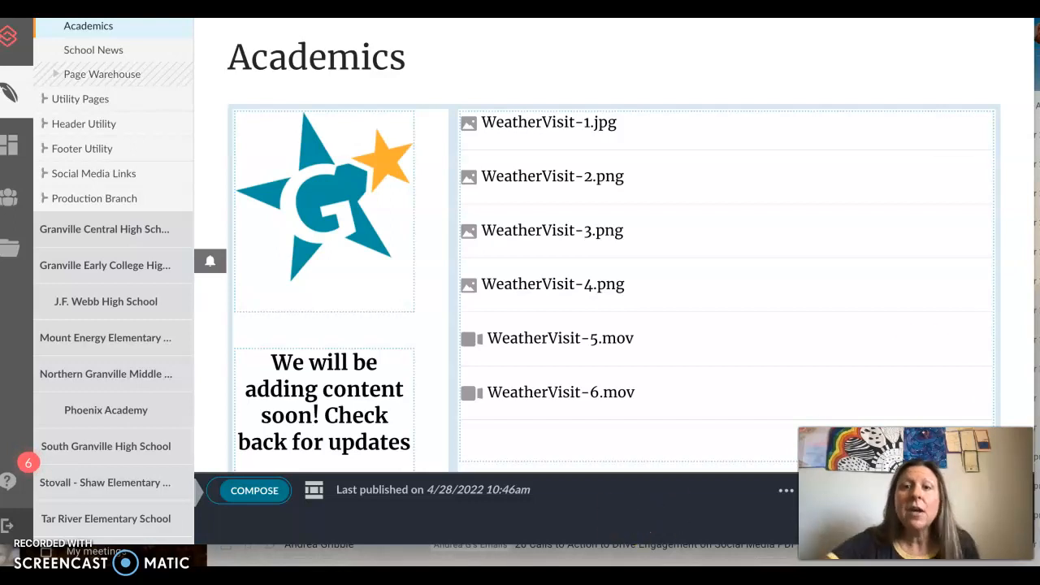
Step: Change the Weather Photos element's display from a list to a grid and save it
mouse_move(948, 205)
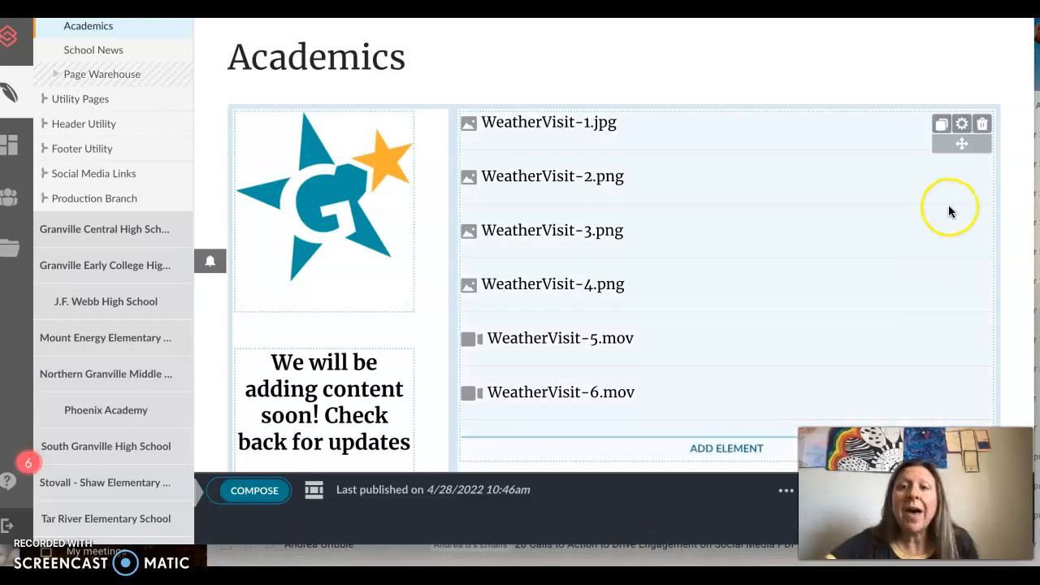
left_click(962, 128)
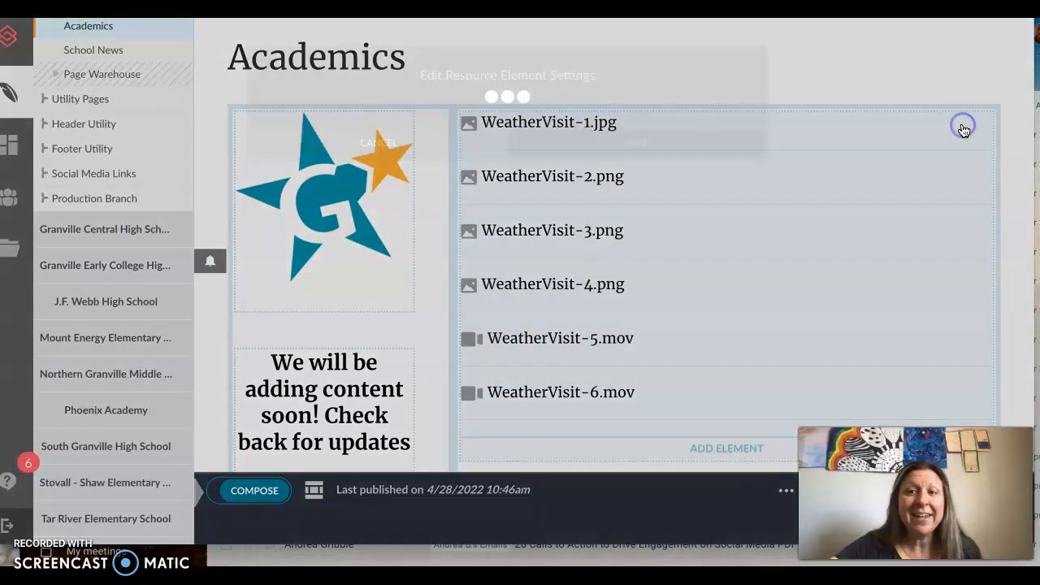
left_click(321, 113)
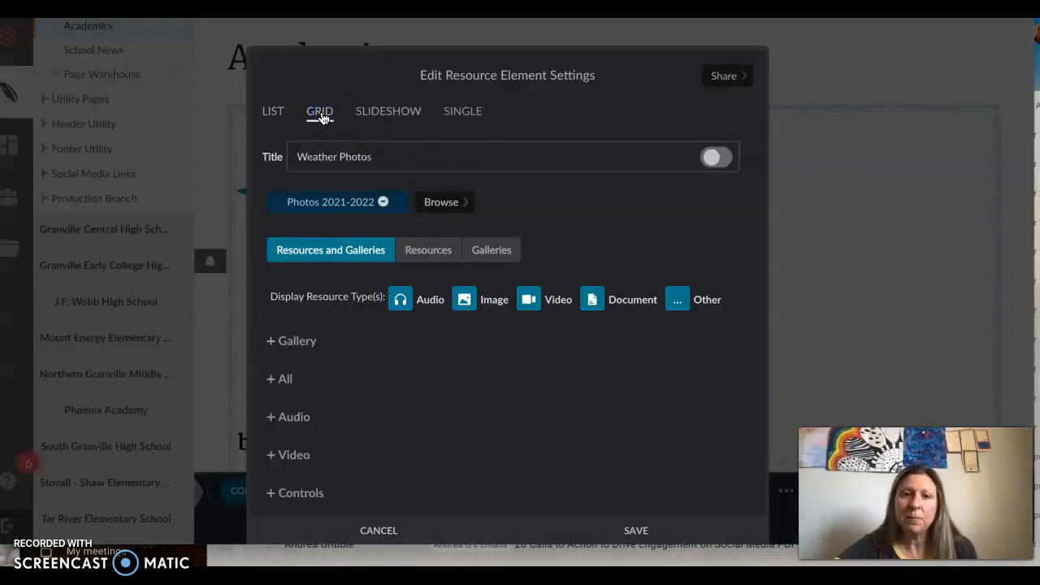
left_click(625, 532)
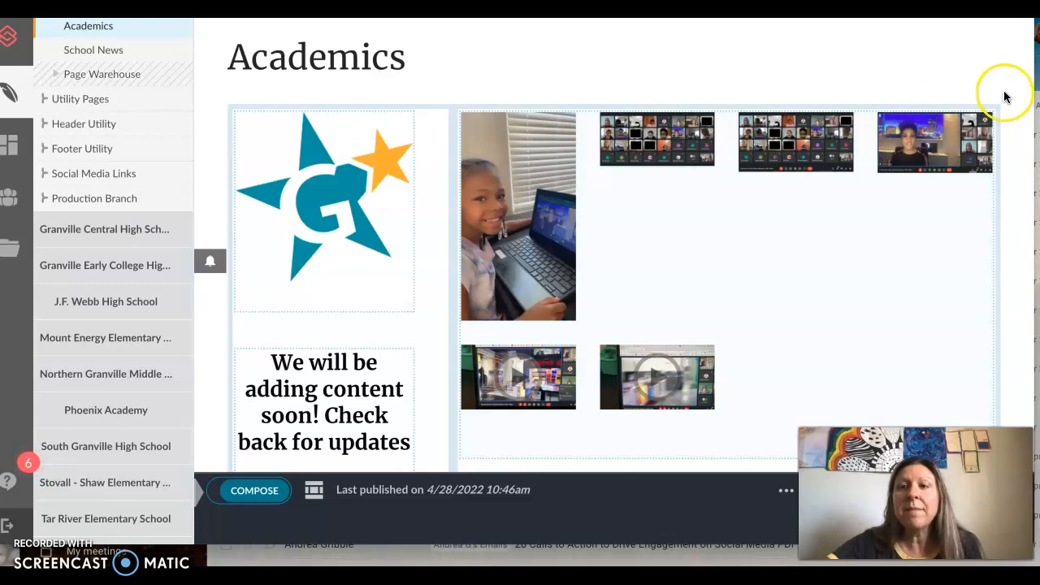
Step: Set the Weather Photos element to display as a slideshow and save it
left_click(960, 128)
left_click(398, 111)
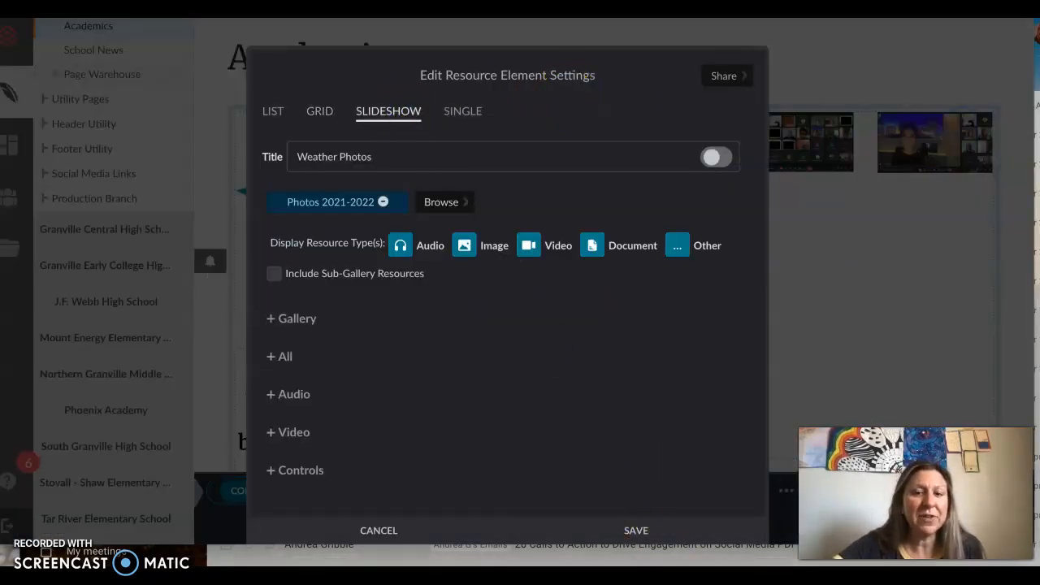
left_click(624, 531)
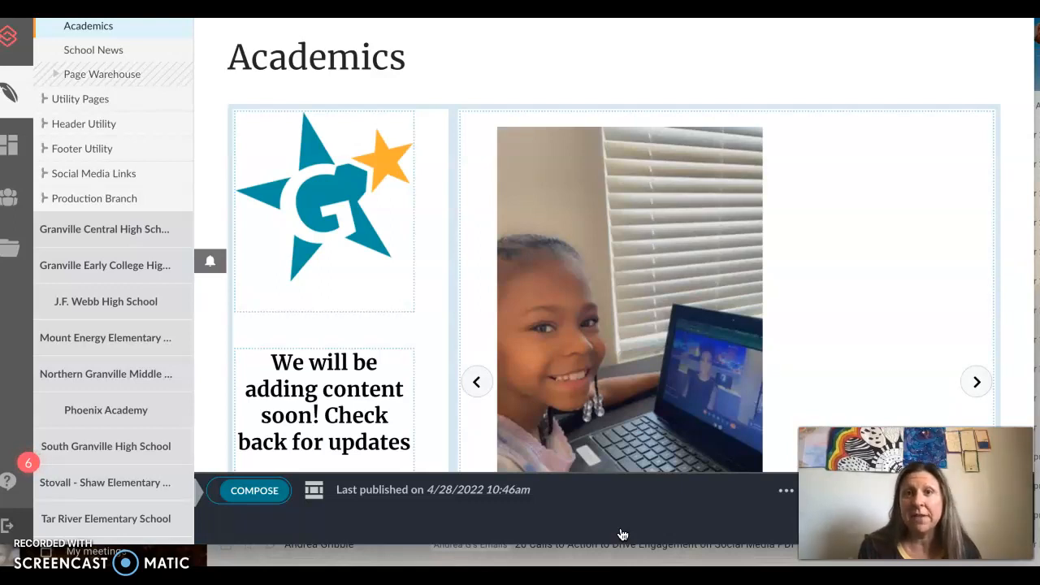
Step: Step forward through the slideshow's photos and videos to review how they display on the page
scroll(771, 390, "down", 1)
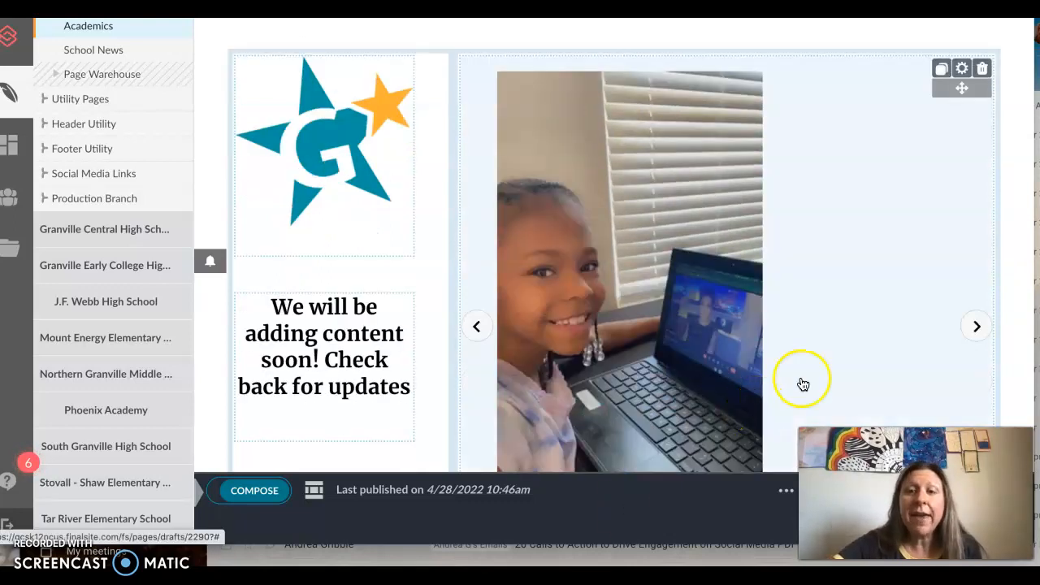
left_click(978, 333)
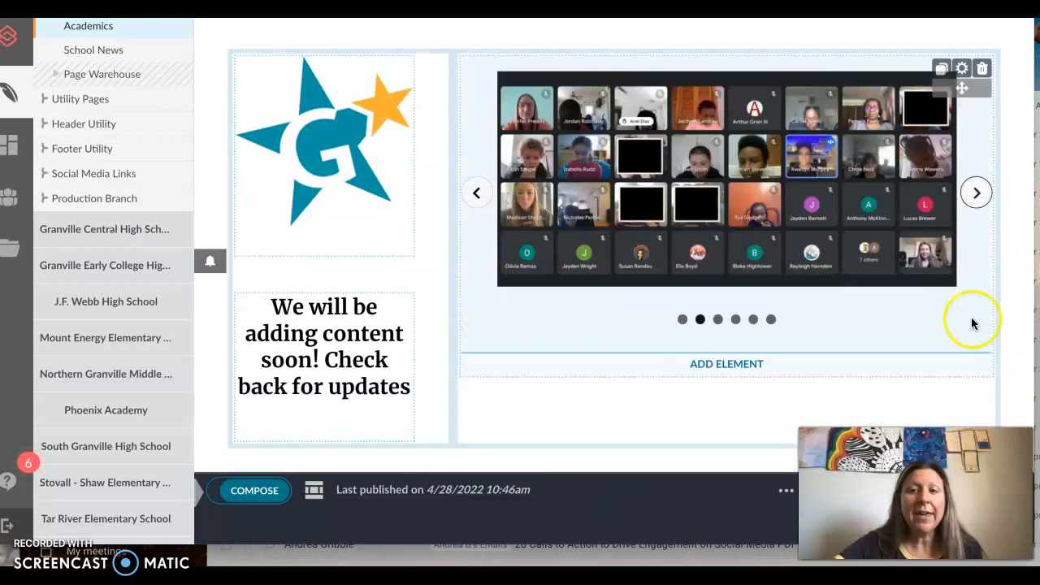
left_click(976, 203)
left_click(976, 203)
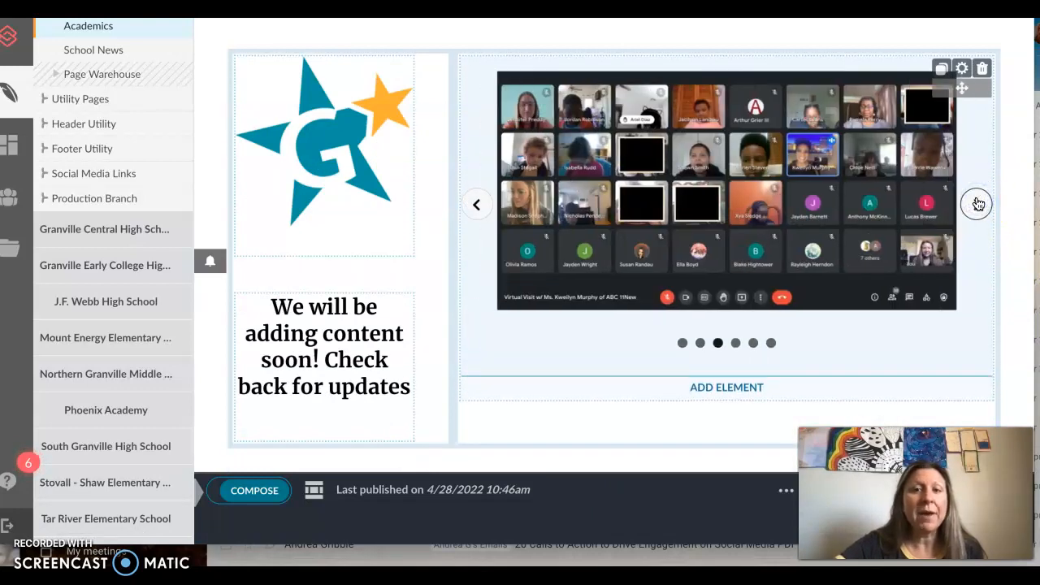
left_click(977, 203)
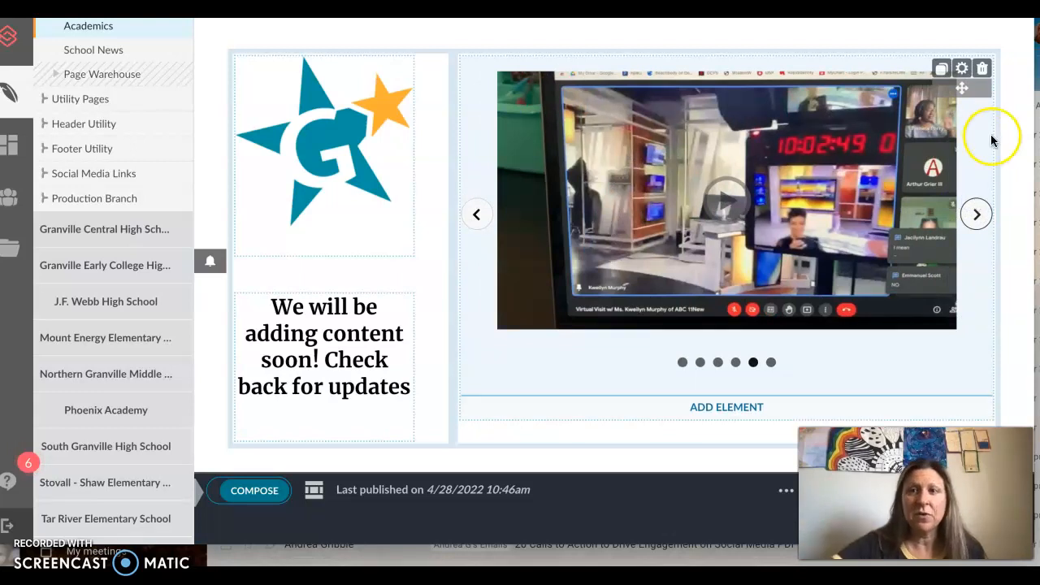
Step: Add a second Resource element below the slideshow and open its settings
scroll(755, 286, "down", 1)
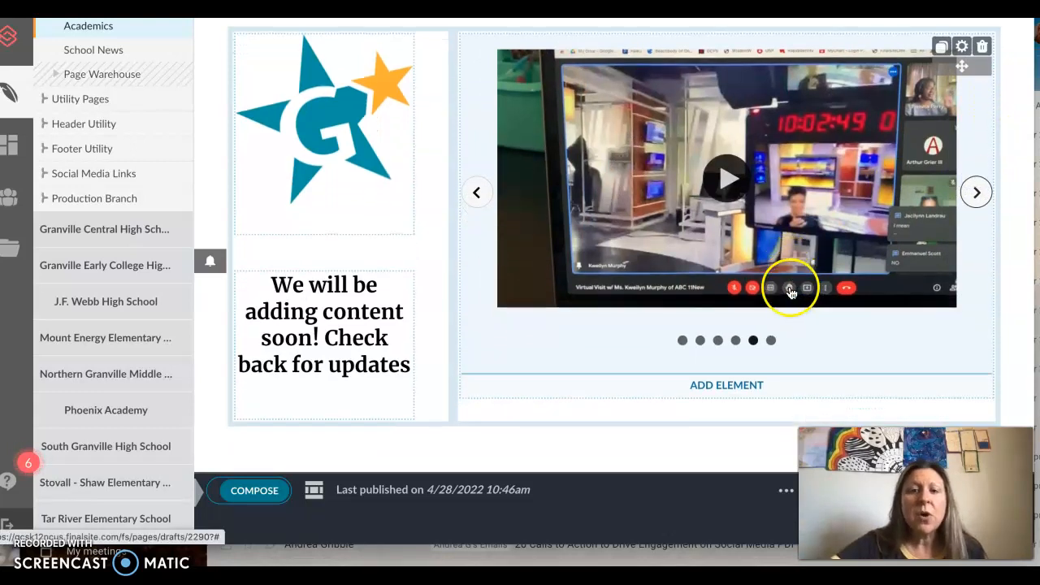
left_click(710, 388)
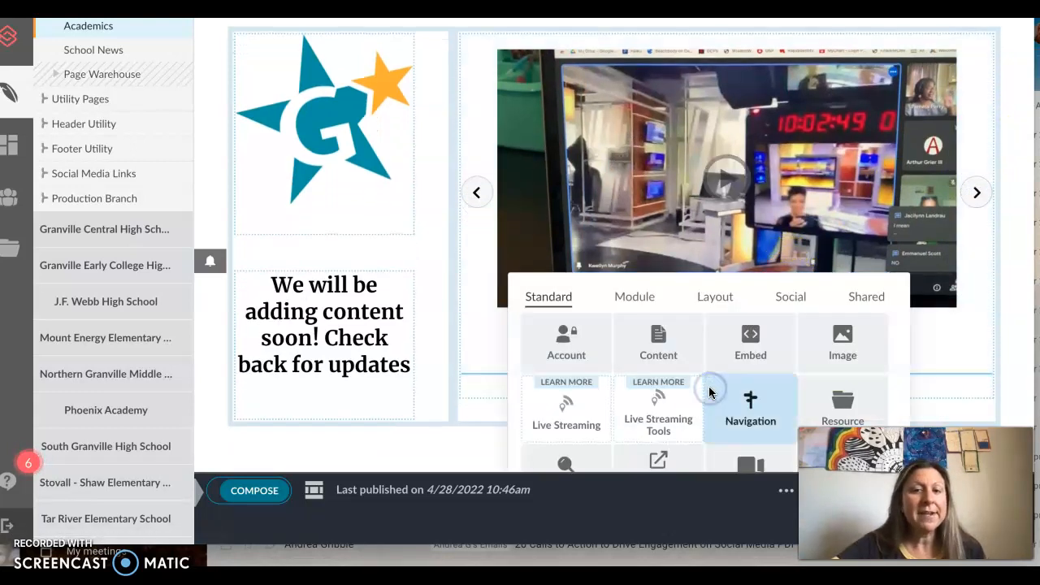
left_click(843, 411)
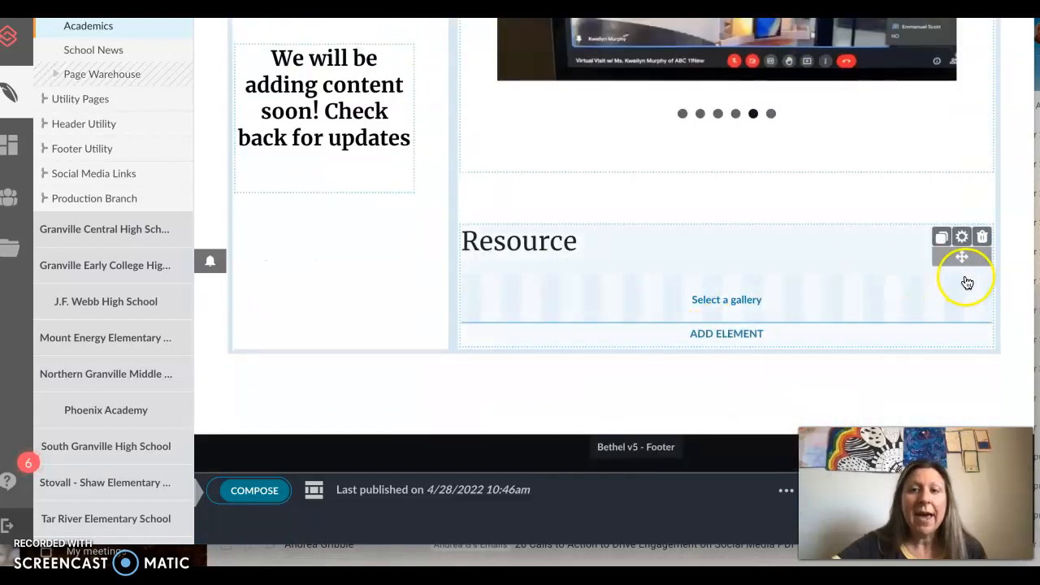
left_click(699, 298)
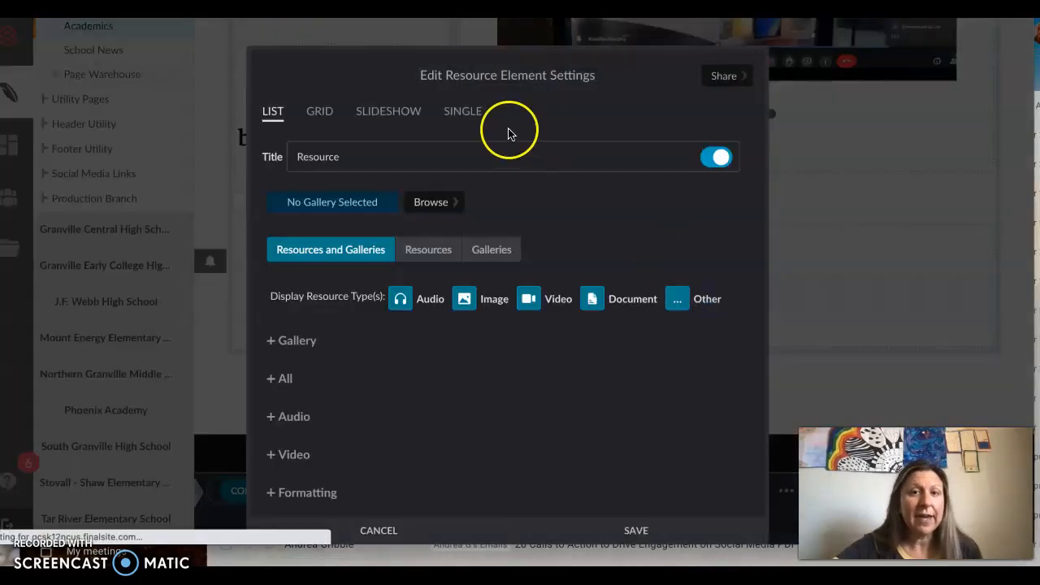
Step: Set the new Resource element to display the single resource ThumbnailGettoKnowGA2022.png from the Granville Academy folder and turn its title off
left_click(464, 109)
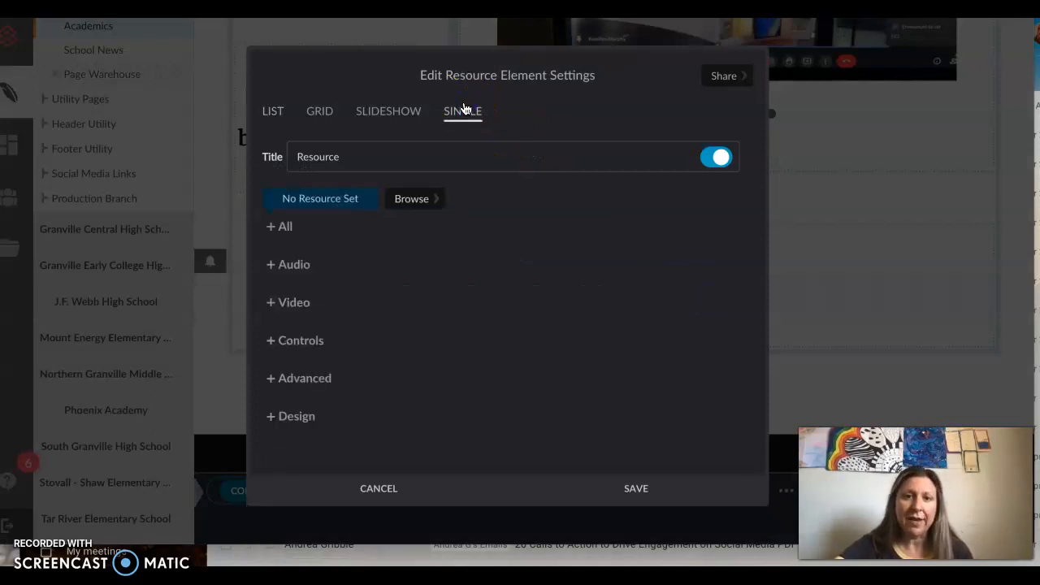
left_click(412, 199)
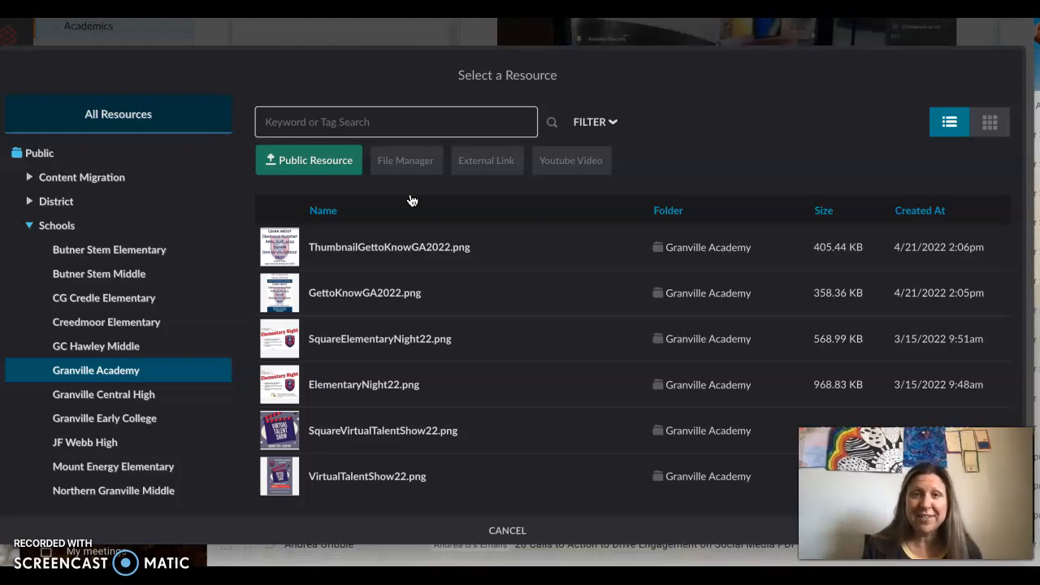
scroll(414, 313, "down", 1)
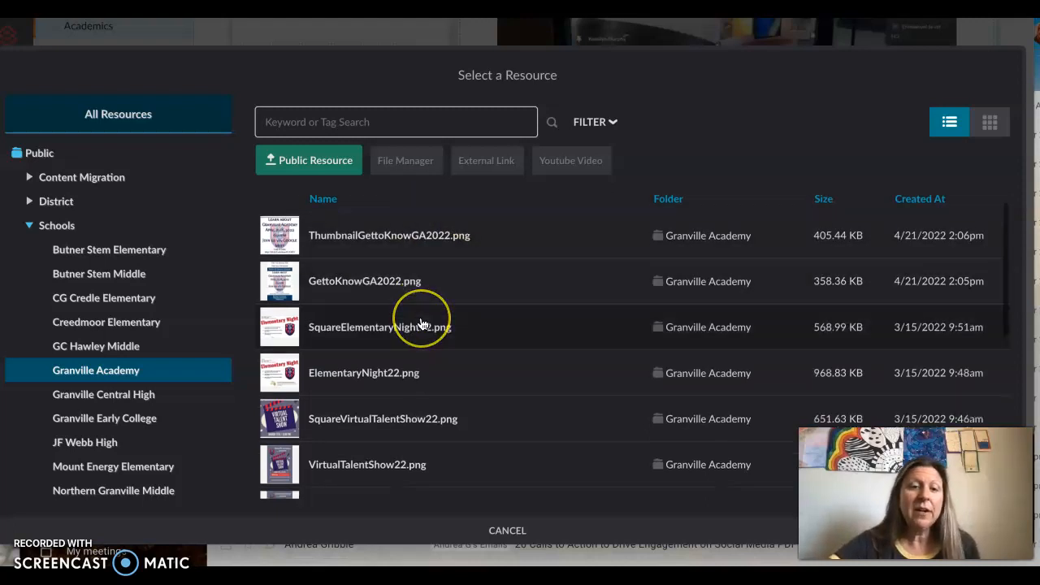
scroll(422, 324, "down", 5)
scroll(423, 324, "up", 6)
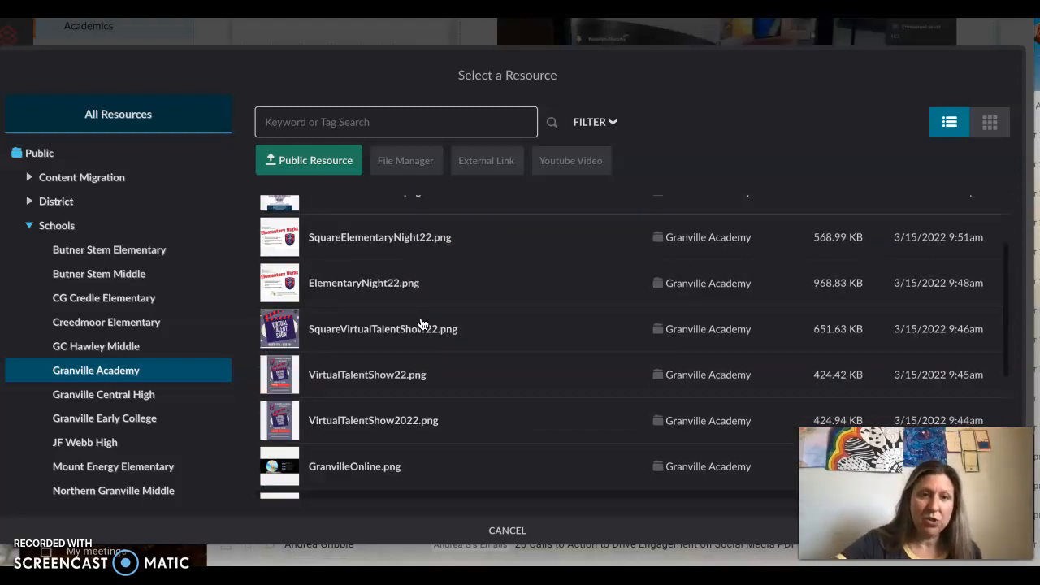
left_click(335, 254)
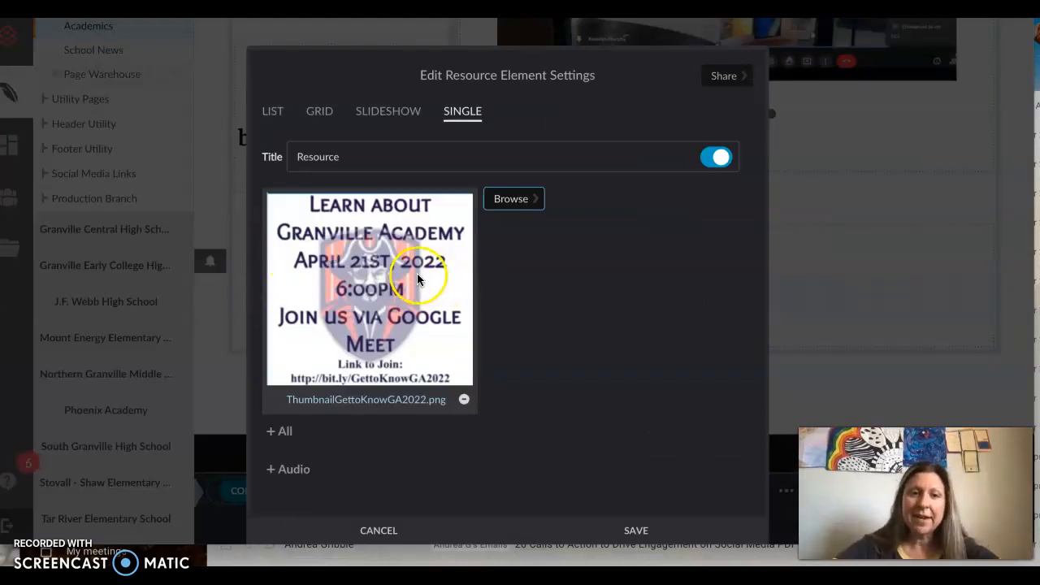
left_click(719, 157)
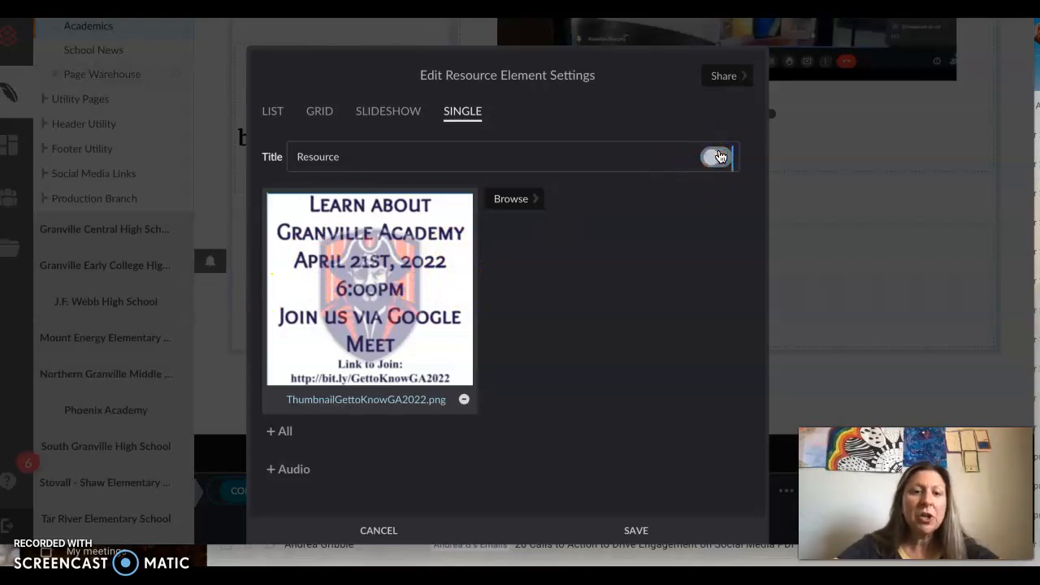
Step: Enter "click here for all photos." as the header content in the Resource element's design settings
scroll(512, 406, "down", 3)
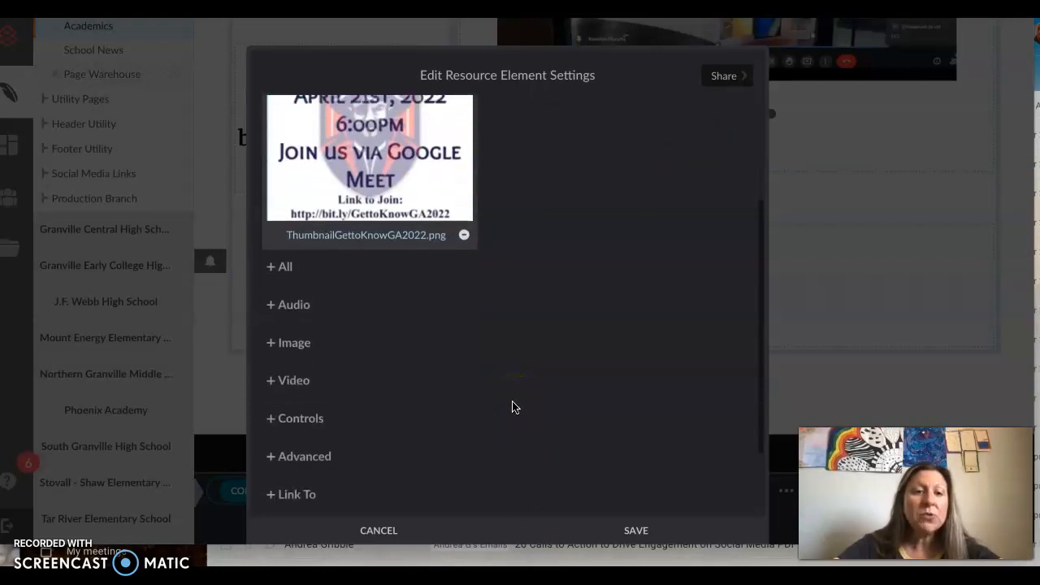
scroll(512, 406, "down", 1)
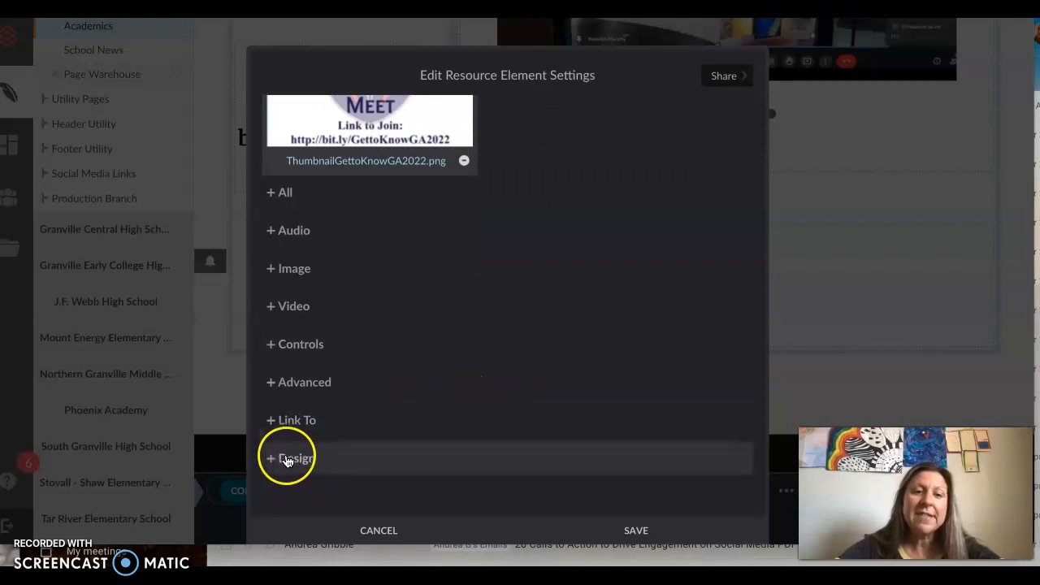
left_click(445, 285)
scroll(445, 285, "down", 4)
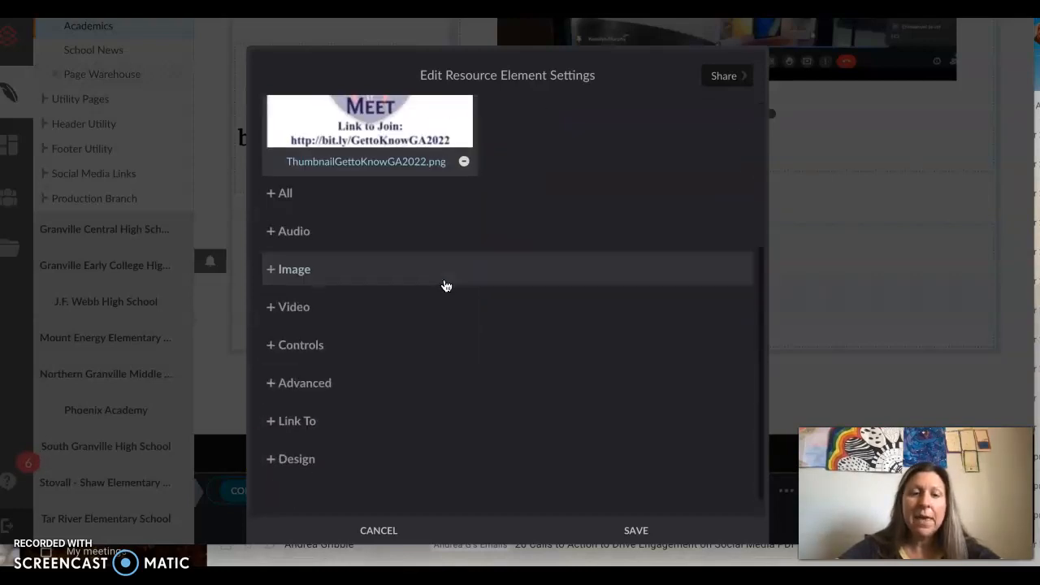
left_click(296, 459)
scroll(474, 365, "down", 3)
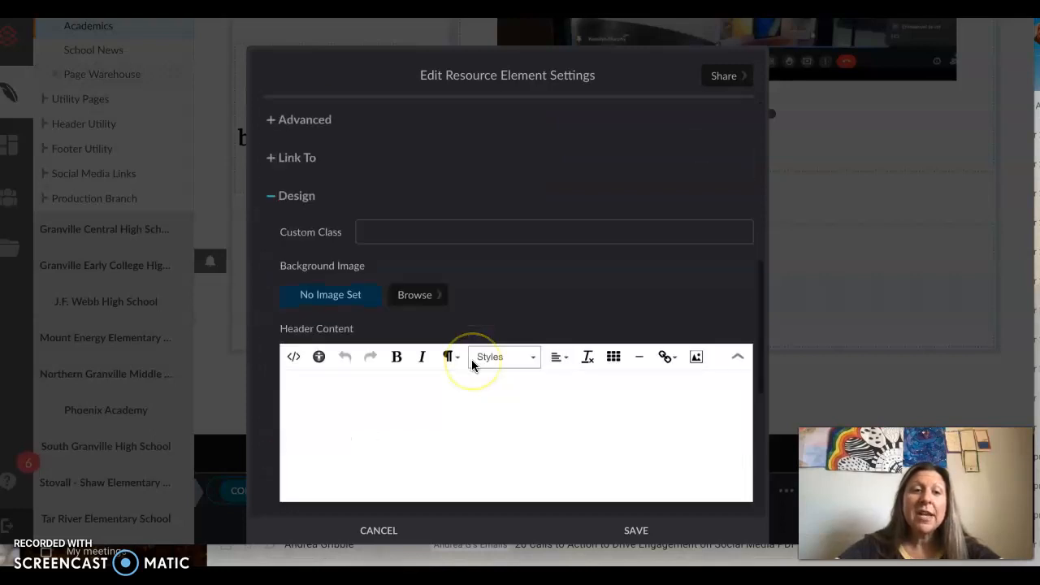
scroll(472, 365, "down", 2)
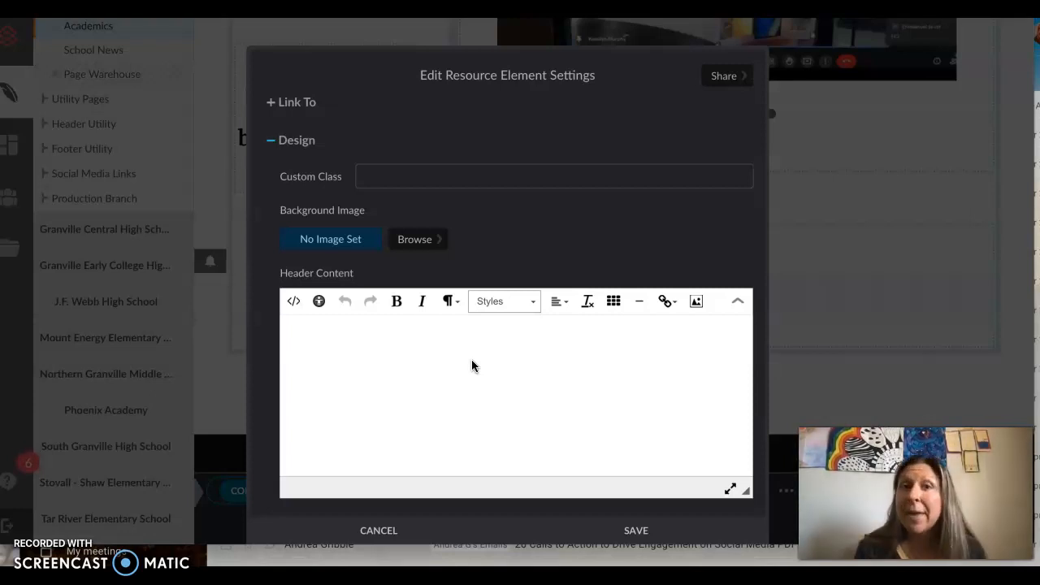
scroll(399, 355, "down", 1)
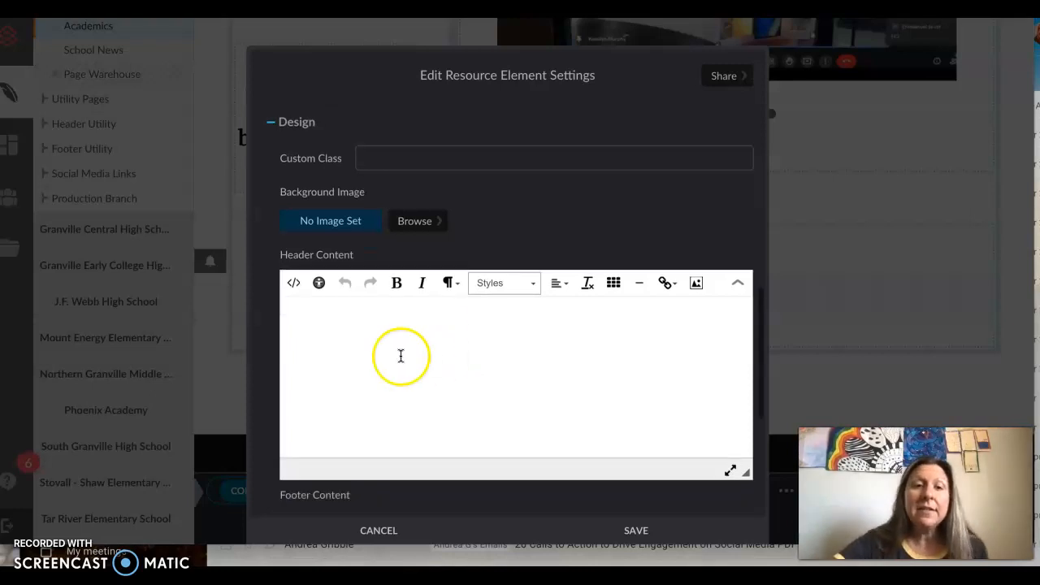
left_click(371, 342)
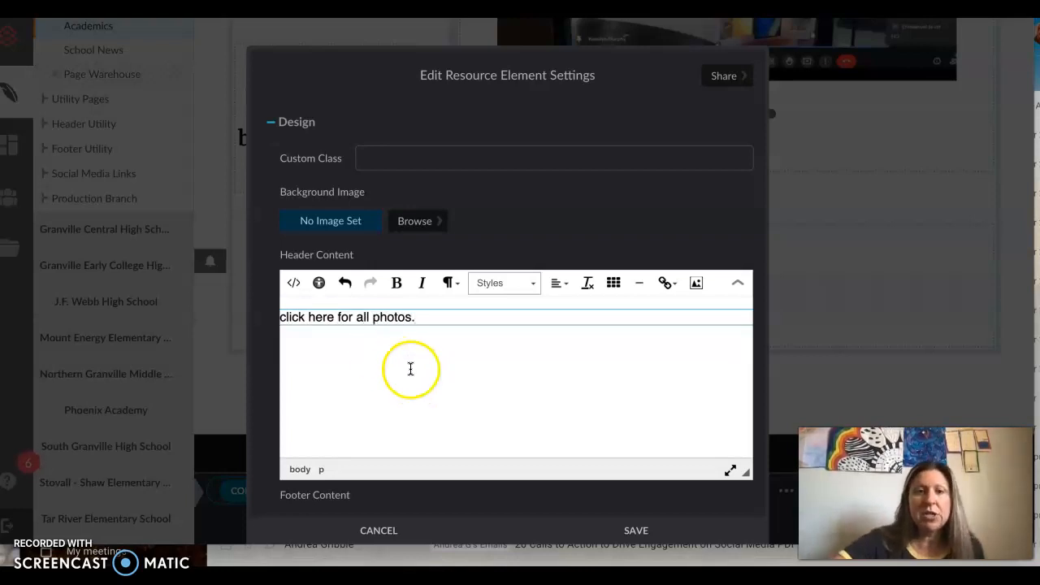
Step: Link the header text "click here for all photos." to the resource ThumbnailGettoKnowGA2022.png and save the element
left_click_drag(414, 318, 267, 311)
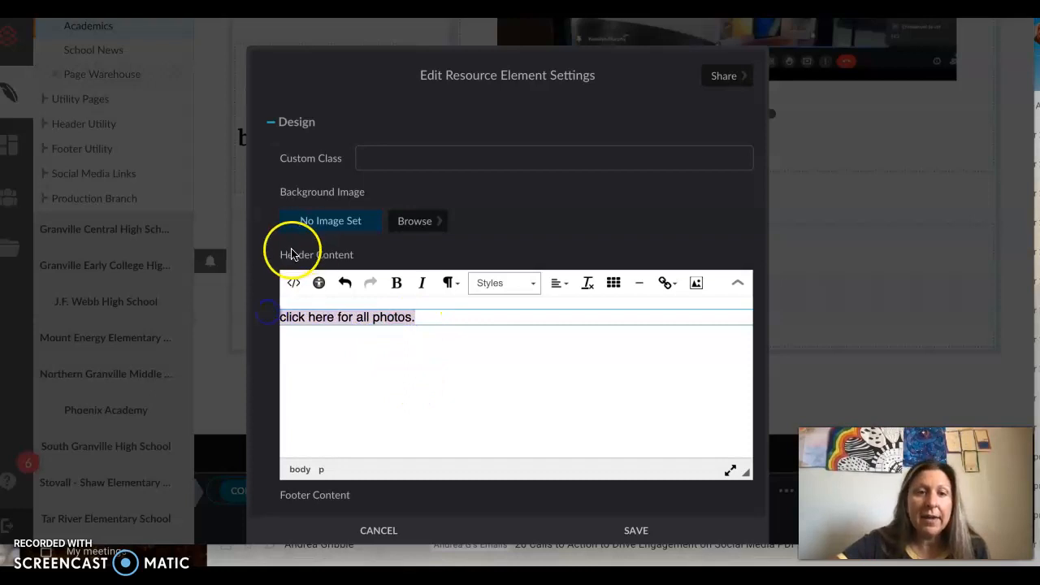
left_click(665, 282)
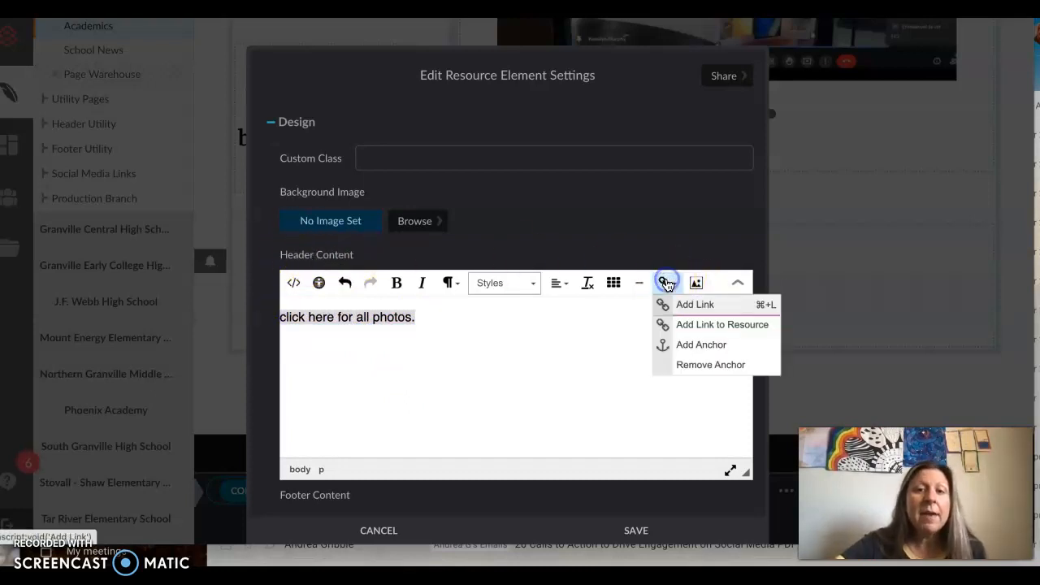
left_click(682, 325)
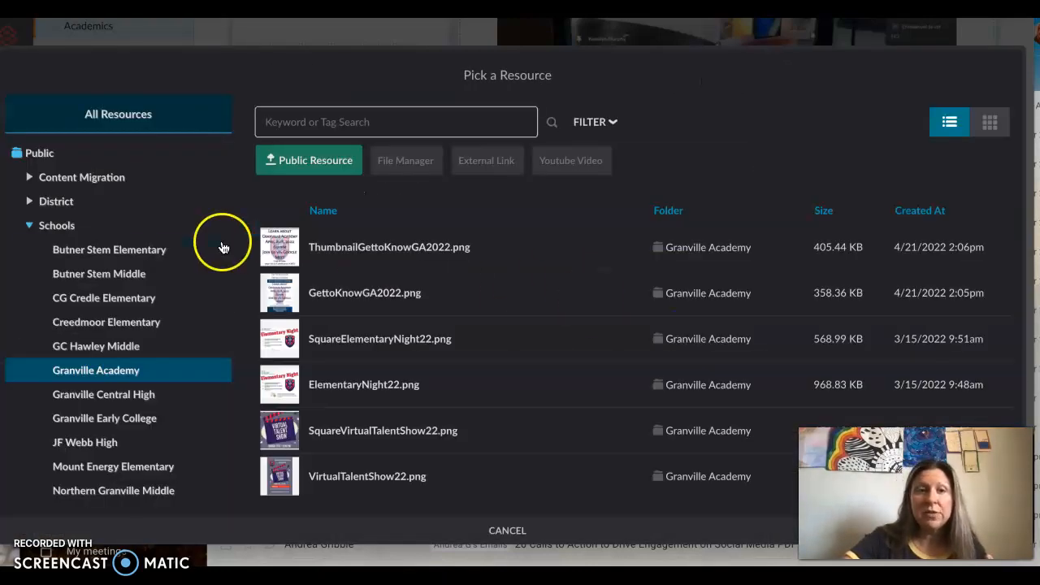
left_click(304, 262)
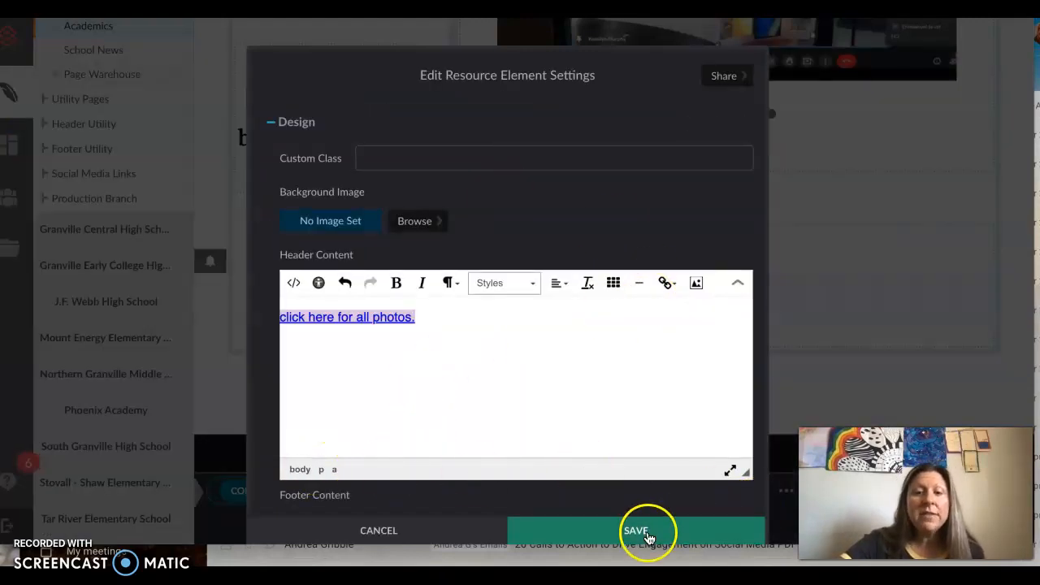
left_click(647, 537)
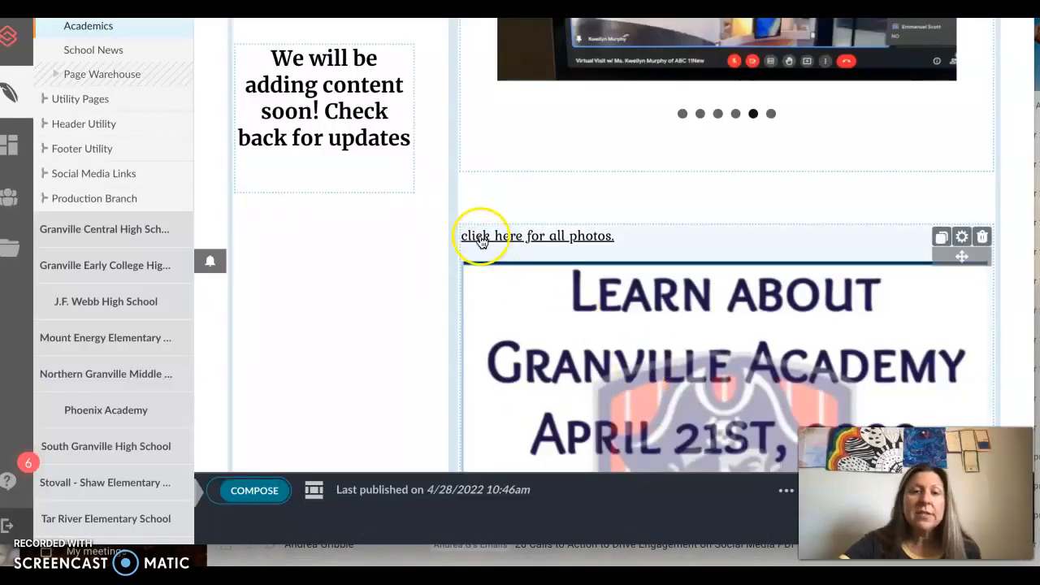